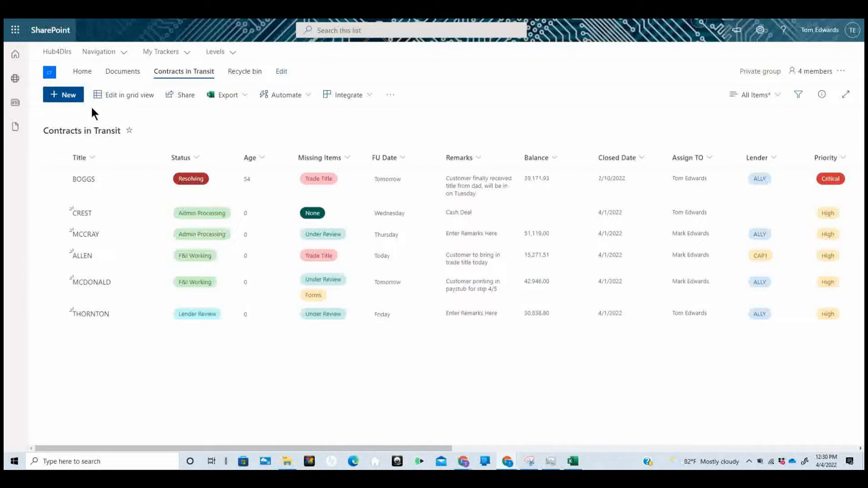
Try a new contract entry with missing items Signatures and Forms and lender TRANS, then discard it
{"action": "left_click", "coordinate": [68, 95]}
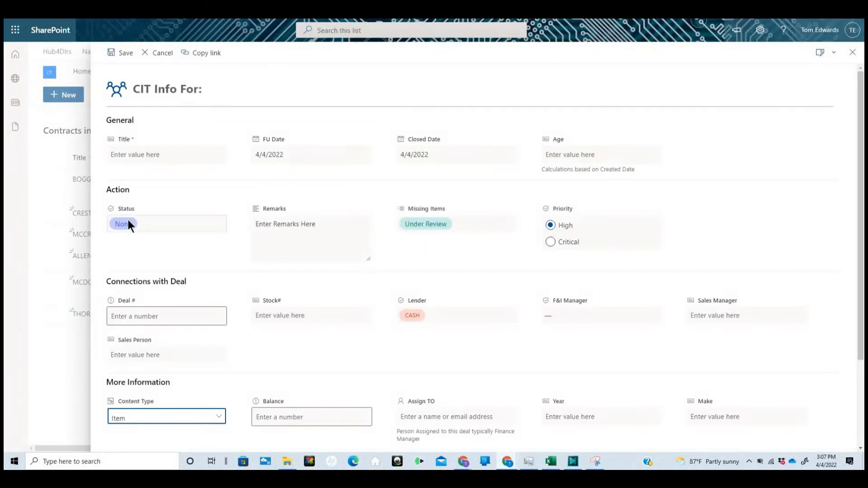
{"action": "left_click", "coordinate": [128, 225]}
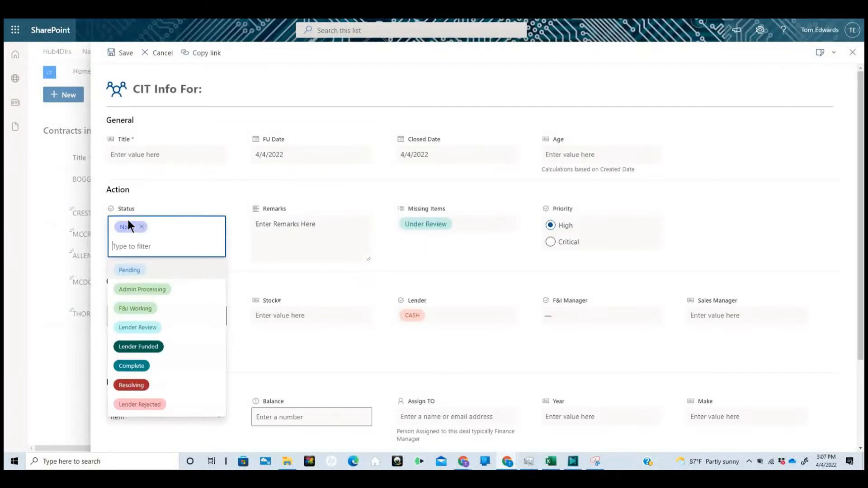
{"action": "left_click", "coordinate": [128, 221]}
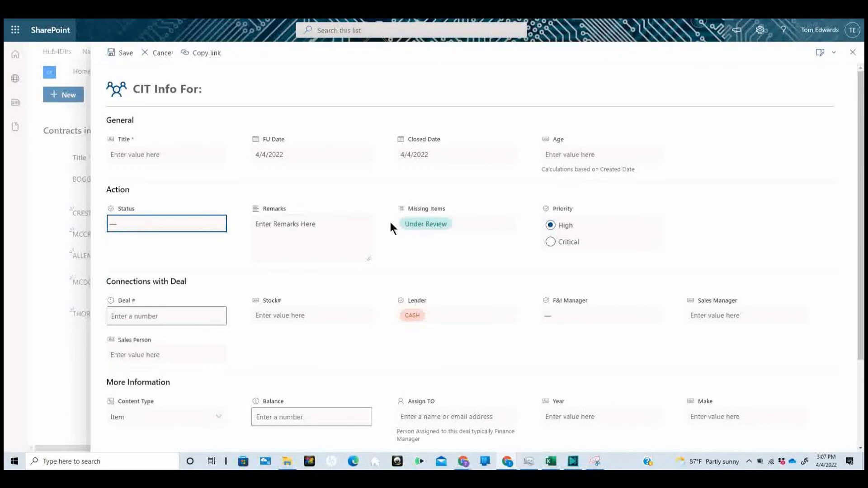
{"action": "left_click", "coordinate": [426, 222]}
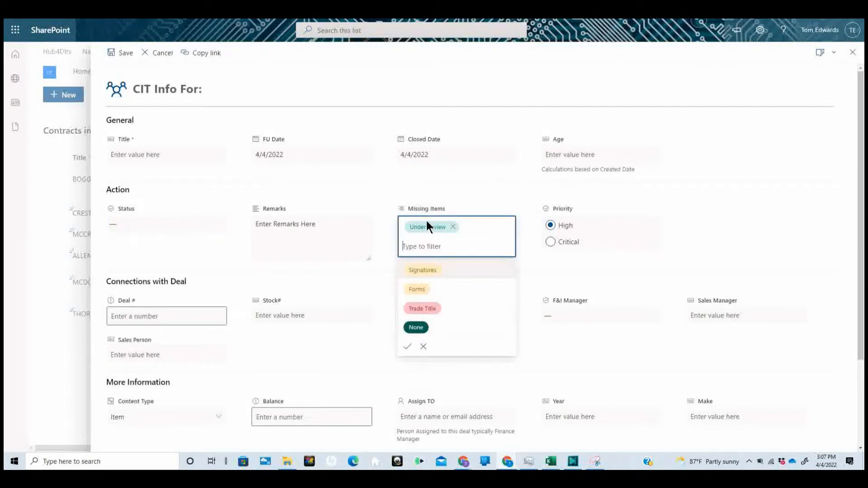
{"action": "left_click", "coordinate": [420, 272]}
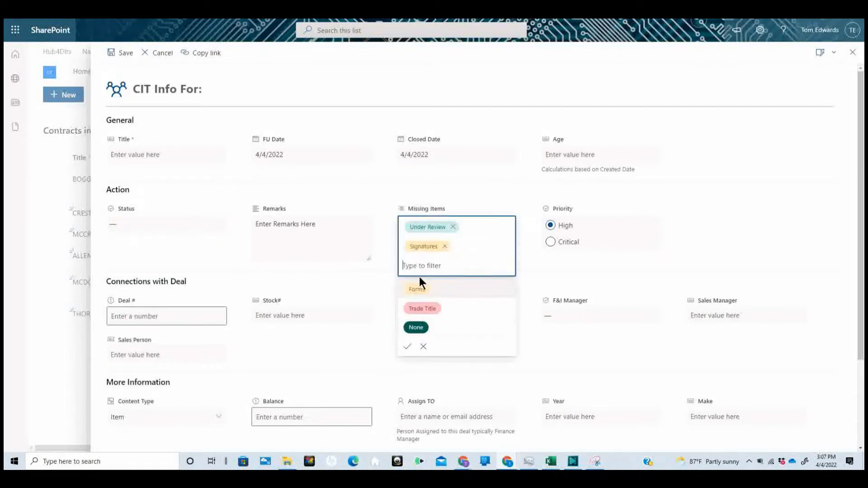
{"action": "left_click", "coordinate": [419, 287]}
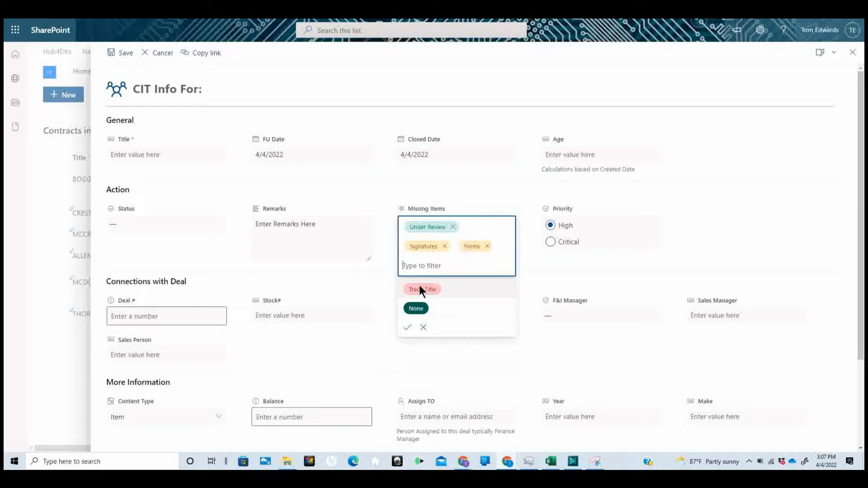
{"action": "left_click", "coordinate": [452, 226]}
{"action": "left_click", "coordinate": [407, 327]}
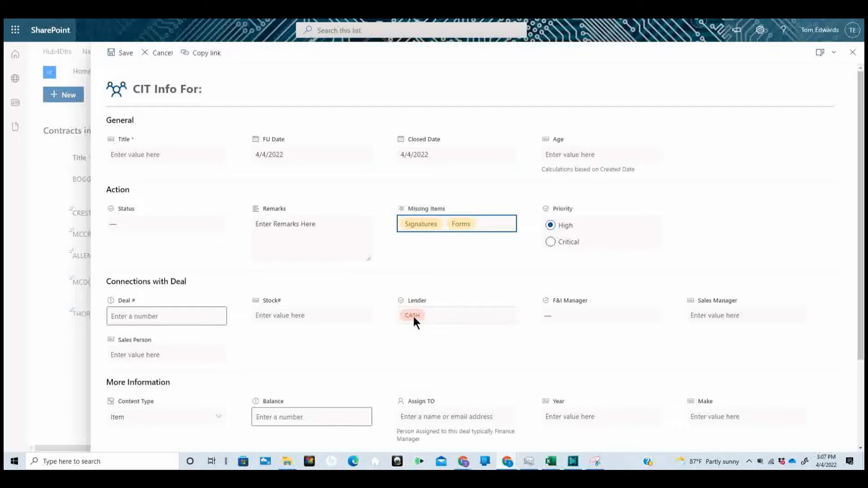
{"action": "left_click", "coordinate": [414, 318]}
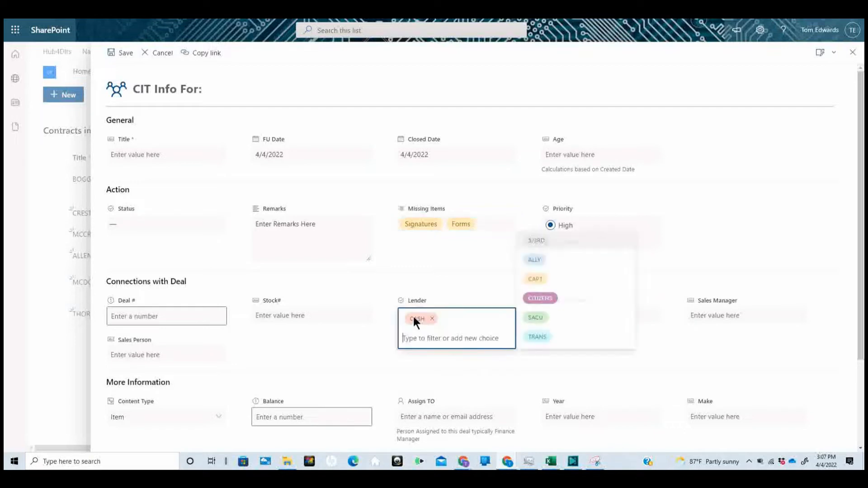
{"action": "left_click", "coordinate": [538, 337]}
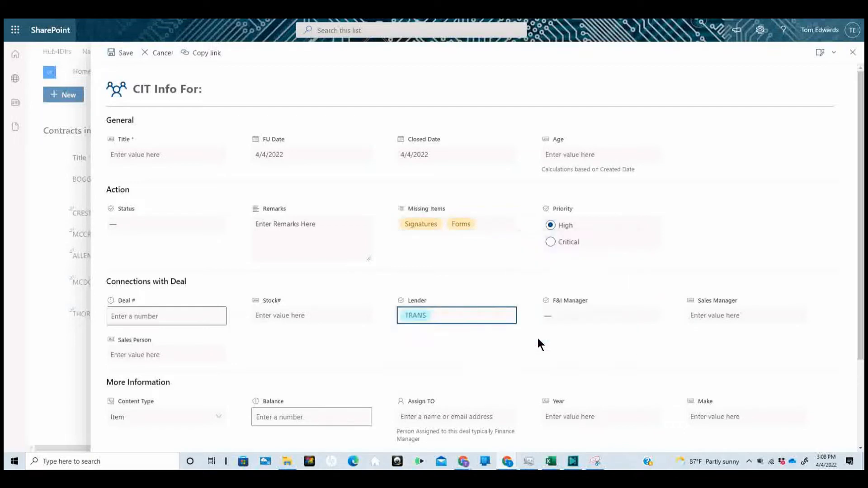
{"action": "left_click", "coordinate": [852, 52]}
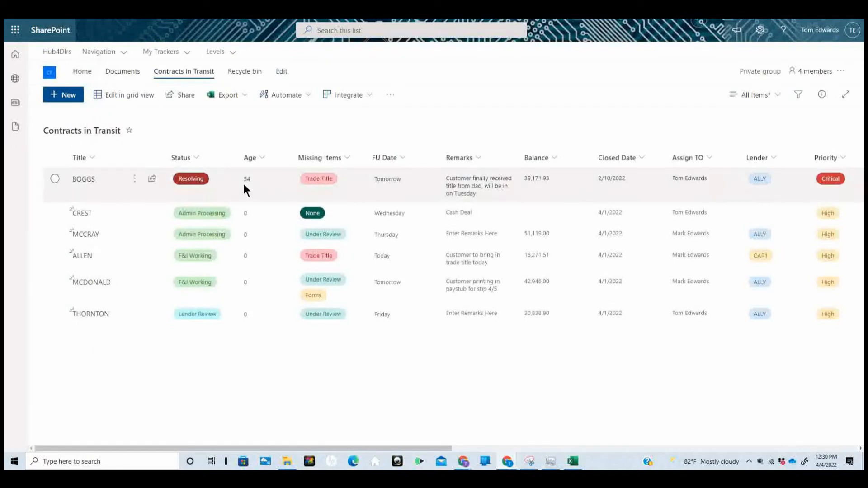
In grid view, append 'At 5PM' to the BOGGS remark
{"action": "left_click", "coordinate": [141, 100]}
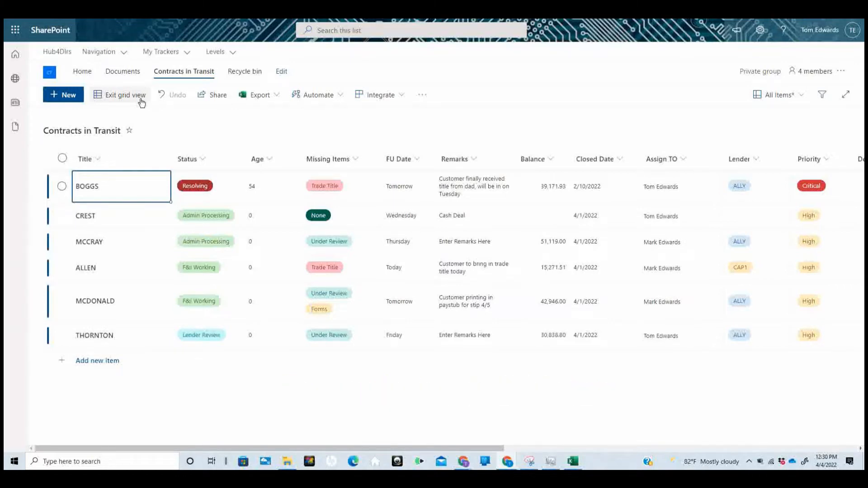
{"action": "left_click", "coordinate": [444, 186]}
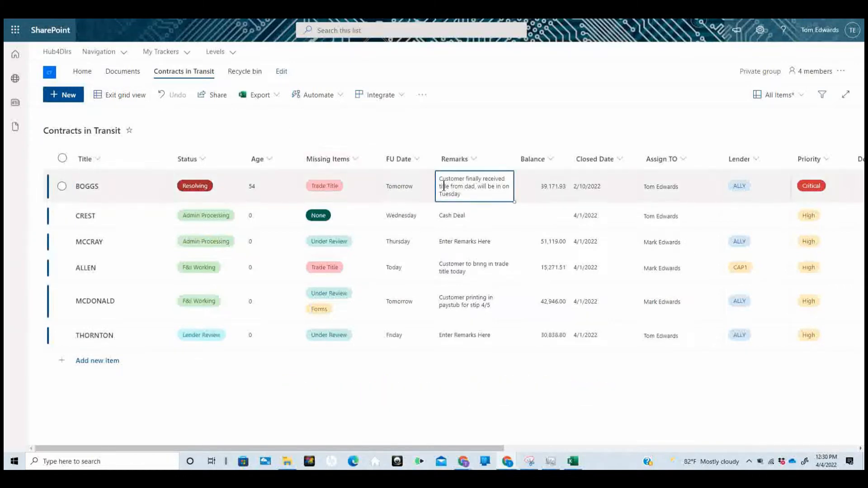
{"action": "left_click", "coordinate": [469, 193]}
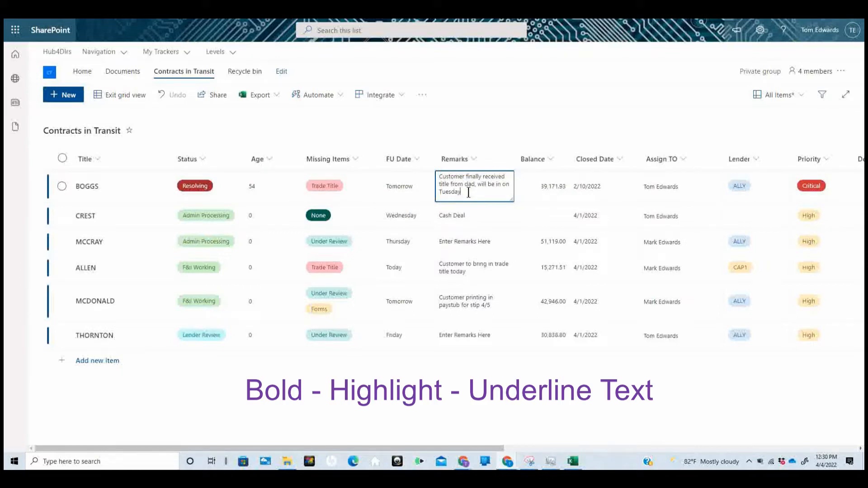
{"action": "type", "text": "A"}
{"action": "type", "text": "S"}
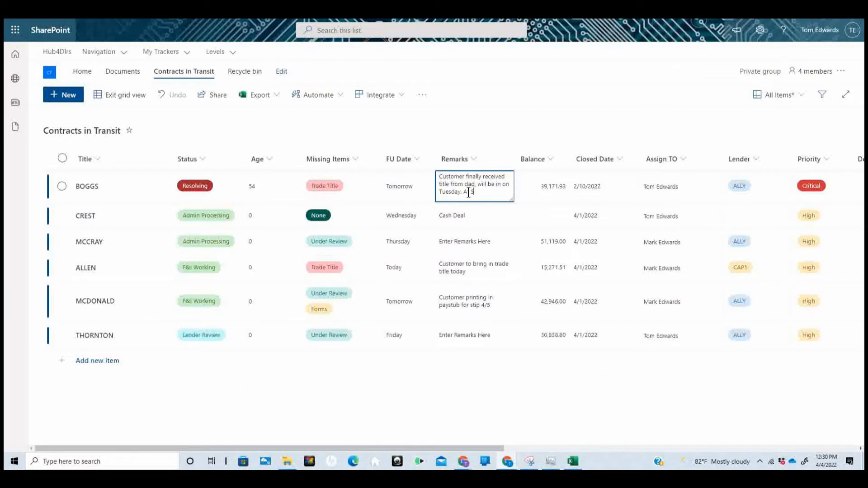
{"action": "type", "text": "PM"}
{"action": "left_click", "coordinate": [122, 186]}
Check the BOGGS missing items and Resolving status without changes, then exit grid view
{"action": "left_click", "coordinate": [319, 177]}
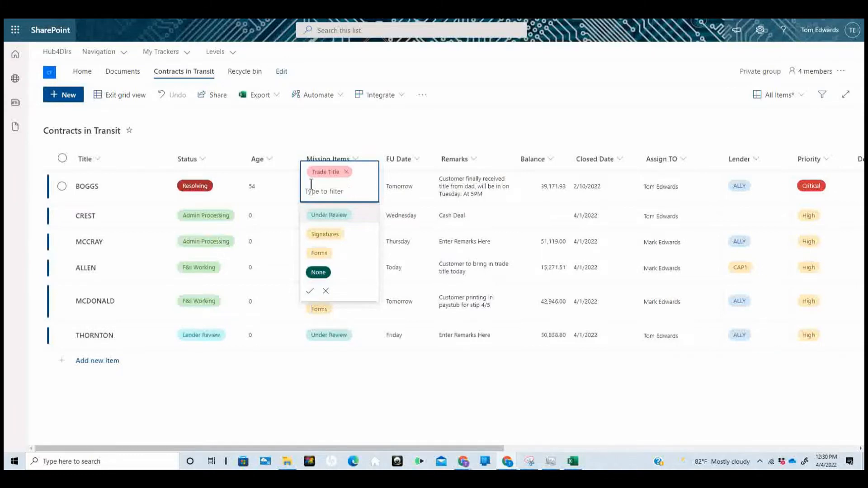
{"action": "left_click", "coordinate": [216, 184]}
{"action": "left_click", "coordinate": [216, 184]}
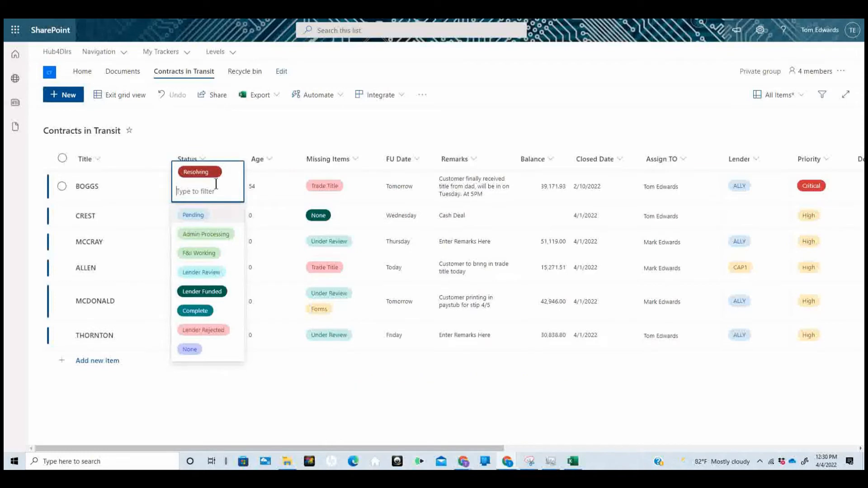
{"action": "left_click", "coordinate": [235, 128]}
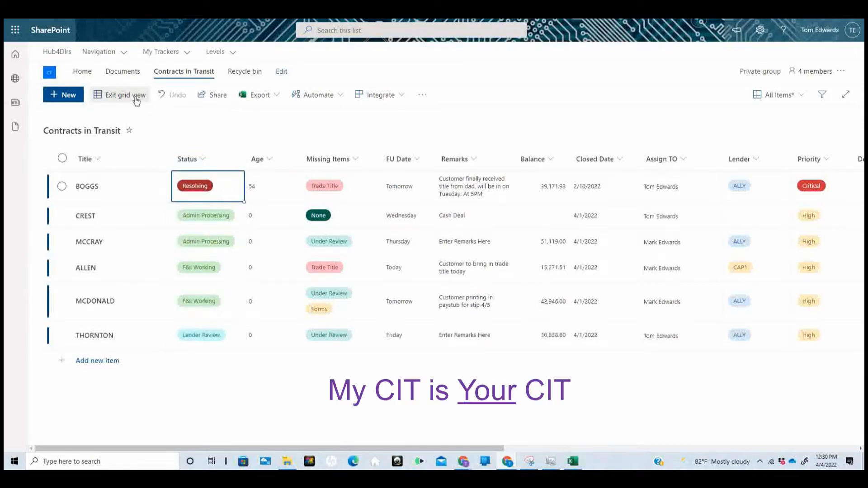
{"action": "left_click", "coordinate": [137, 101]}
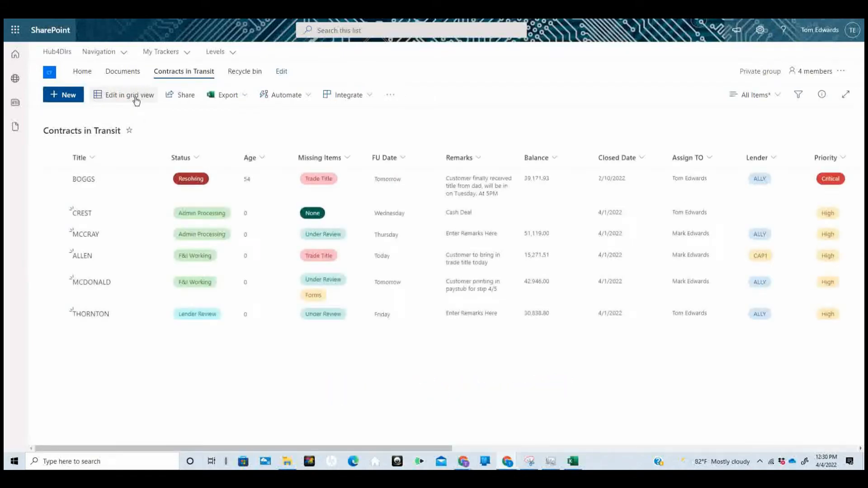
View the show/hide columns settings from the FU Date column, then open the filters pane
{"action": "left_click", "coordinate": [403, 160]}
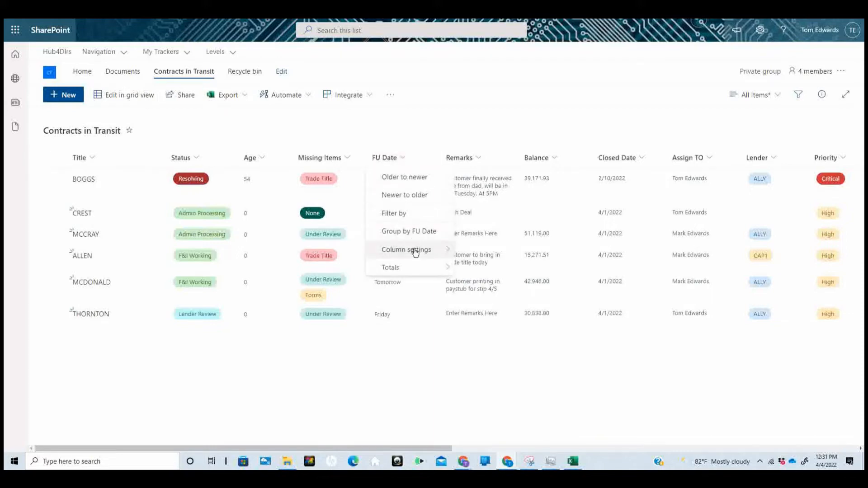
{"action": "mouse_move", "coordinate": [415, 253]}
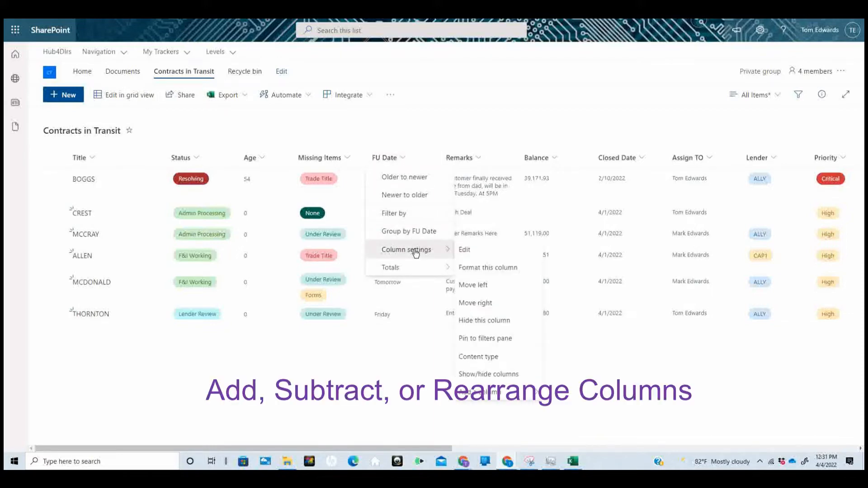
{"action": "left_click", "coordinate": [484, 375]}
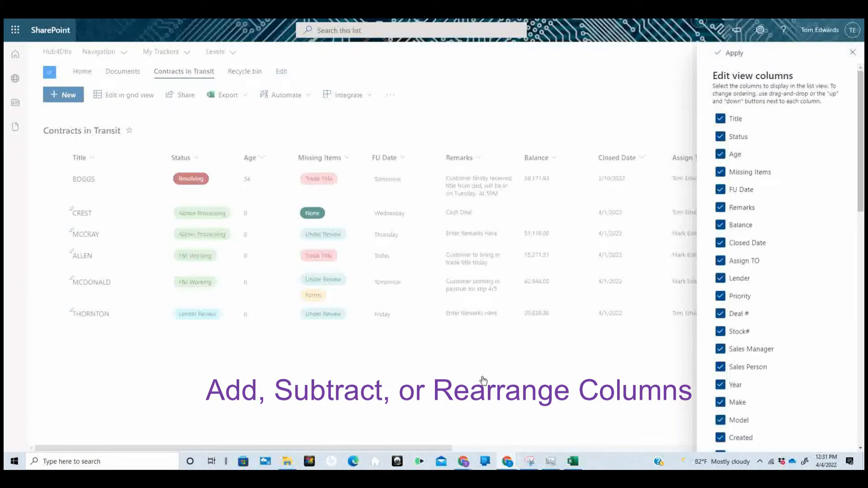
{"action": "left_click", "coordinate": [852, 54]}
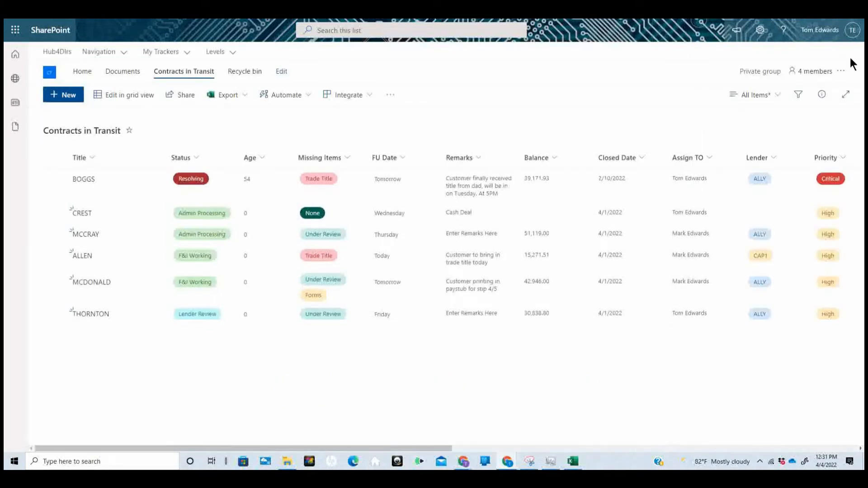
{"action": "left_click", "coordinate": [800, 93]}
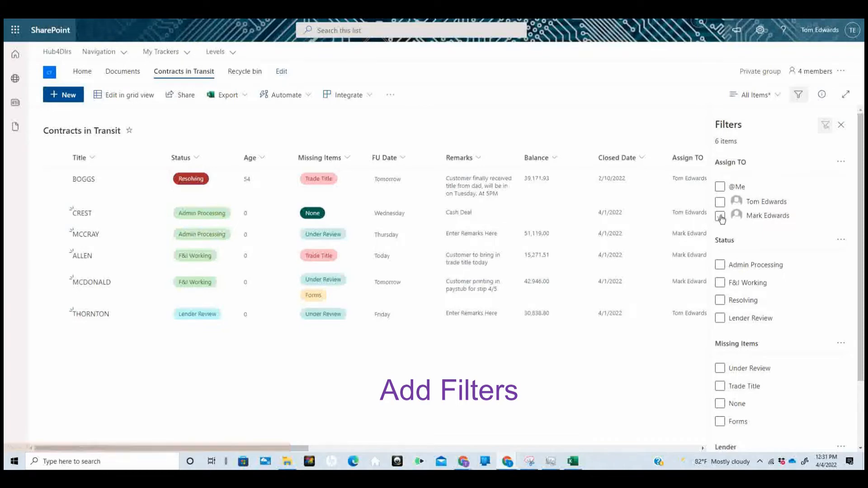
Toggle the Assign TO person and ALLY lender filters off again, then close the filters pane
{"action": "left_click", "coordinate": [720, 217]}
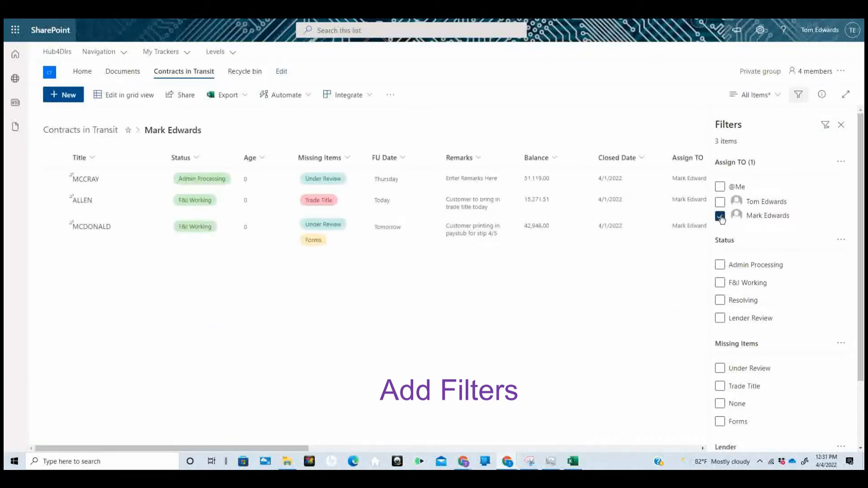
{"action": "left_click", "coordinate": [721, 217]}
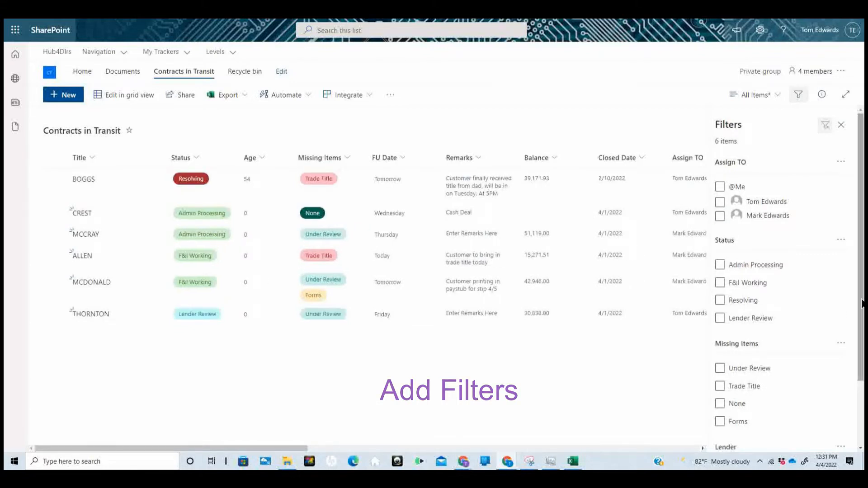
{"action": "left_click_drag", "start_coordinate": [864, 303], "coordinate": [864, 375]}
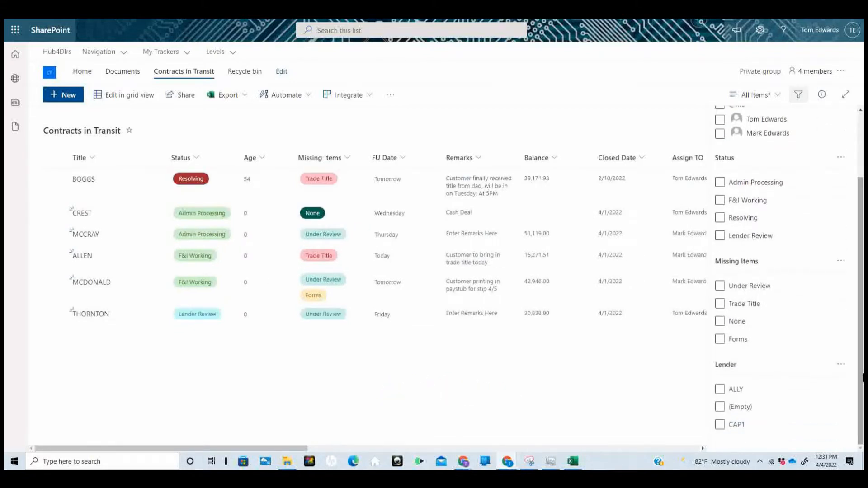
{"action": "left_click", "coordinate": [720, 390]}
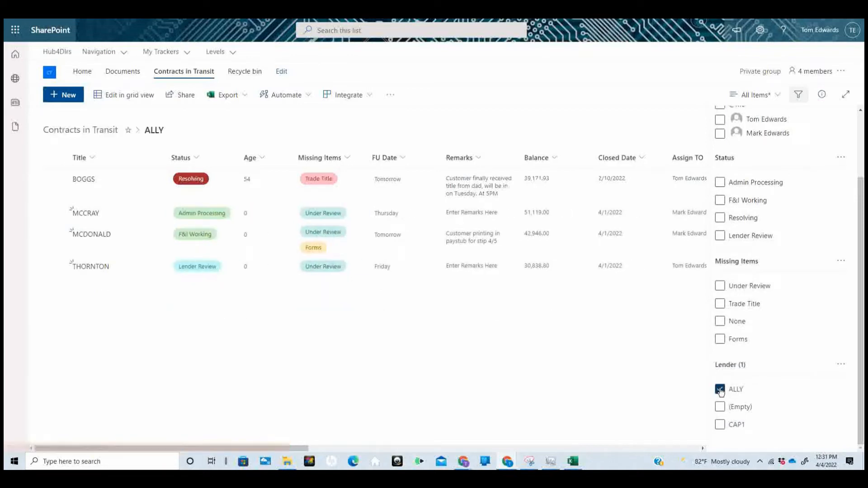
{"action": "left_click", "coordinate": [720, 389]}
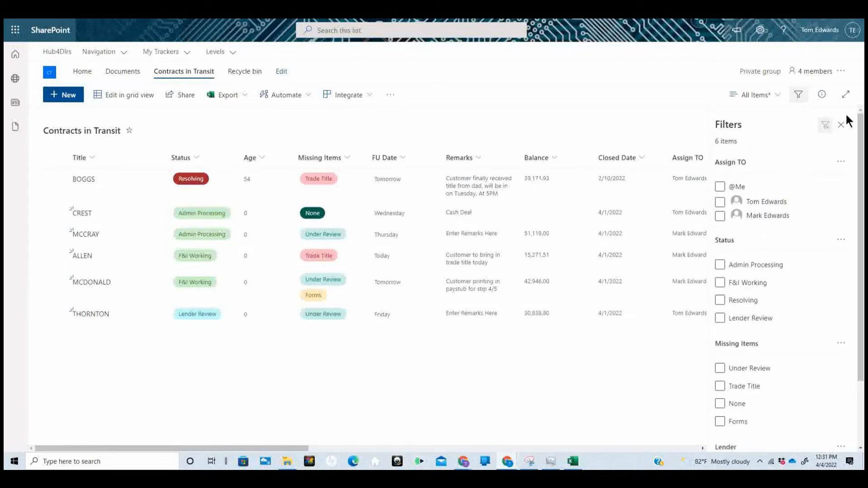
{"action": "left_click", "coordinate": [842, 128]}
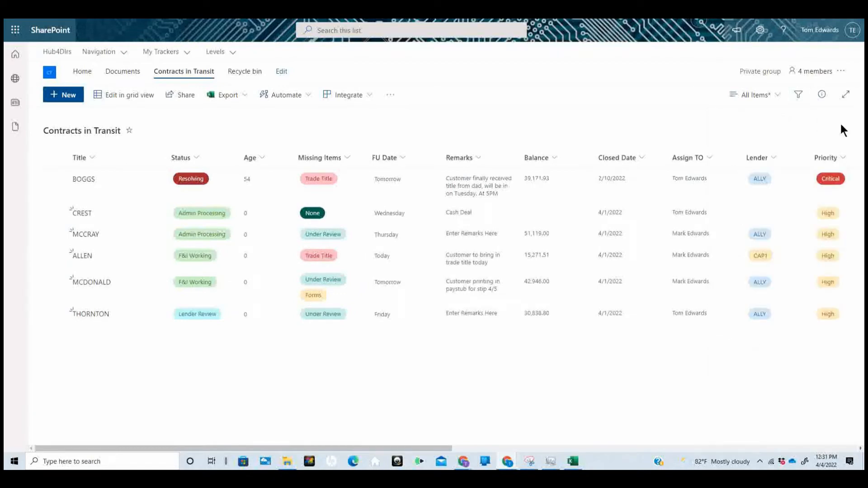
Switch to the Calendar: Follow Up view and look at the Apr 5 follow-ups
{"action": "left_click", "coordinate": [779, 96]}
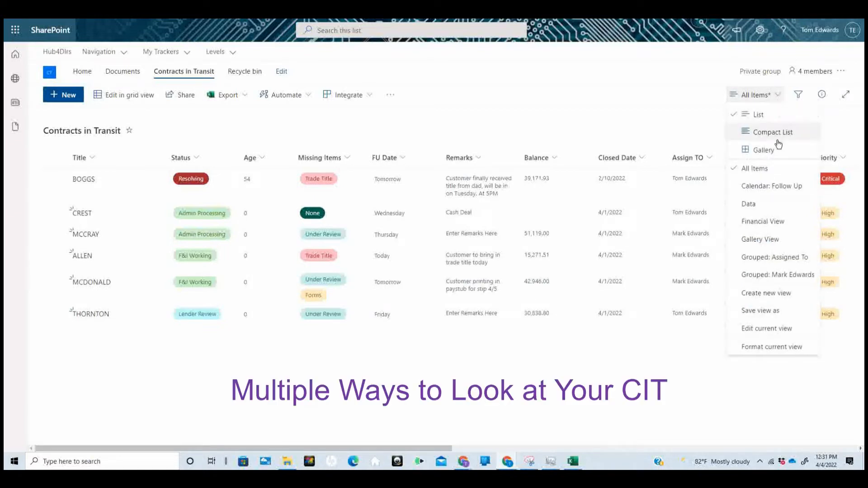
{"action": "left_click", "coordinate": [776, 187]}
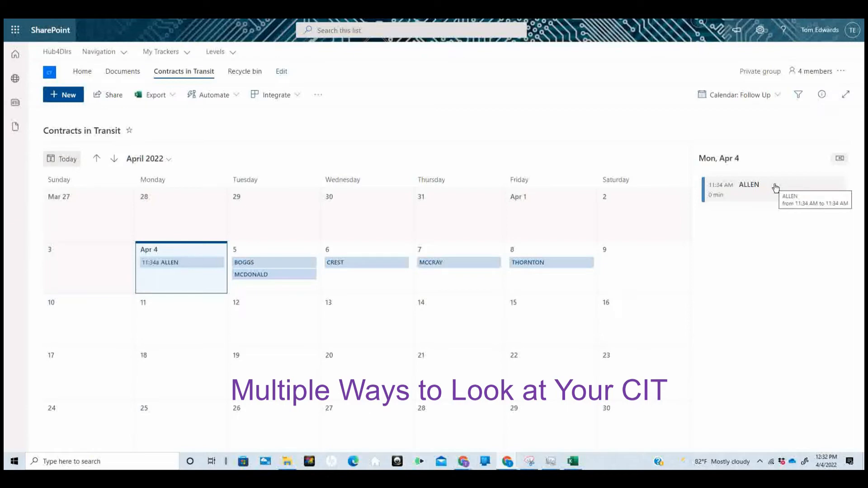
{"action": "left_click", "coordinate": [293, 251]}
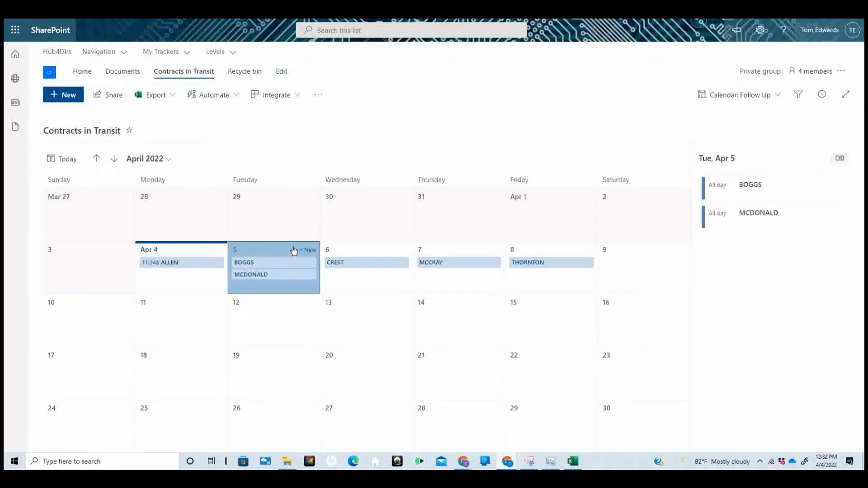
Open the BOGGS contract's full details, then close them
{"action": "left_click", "coordinate": [753, 189]}
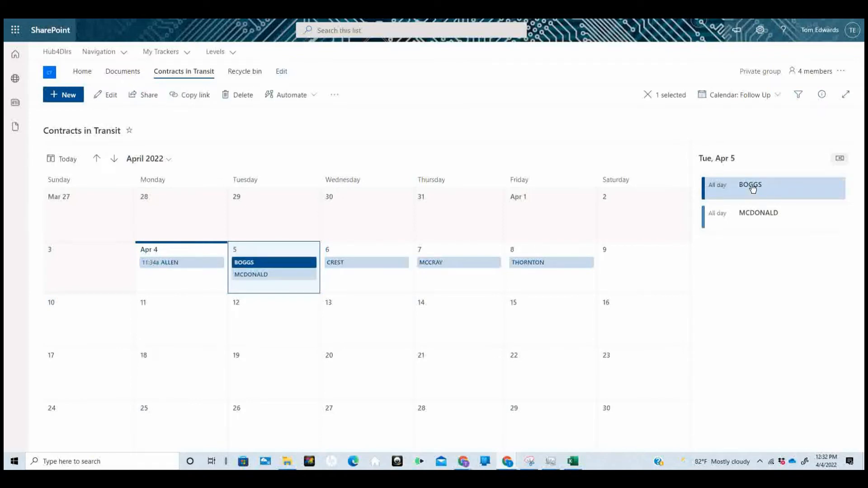
{"action": "left_click", "coordinate": [752, 187]}
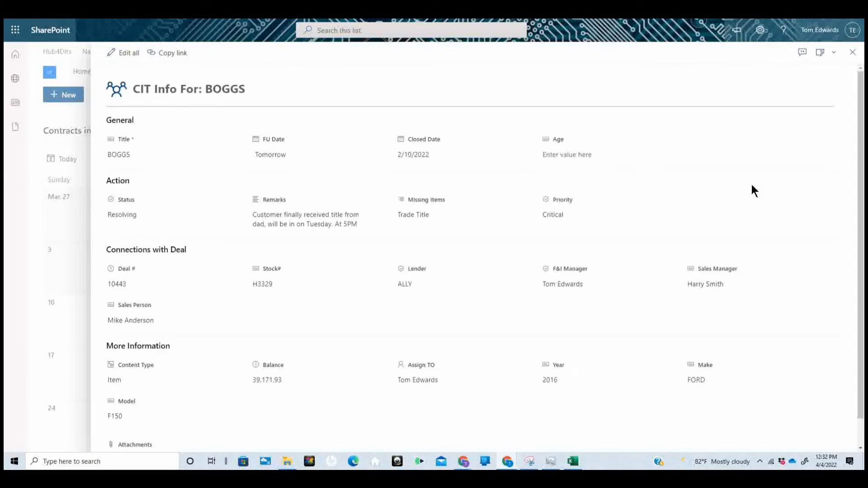
{"action": "left_click", "coordinate": [852, 52]}
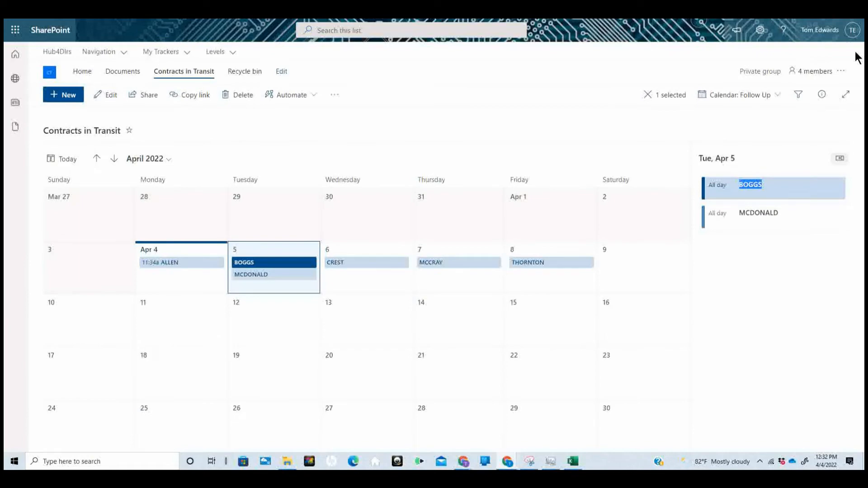
{"action": "left_click", "coordinate": [771, 97]}
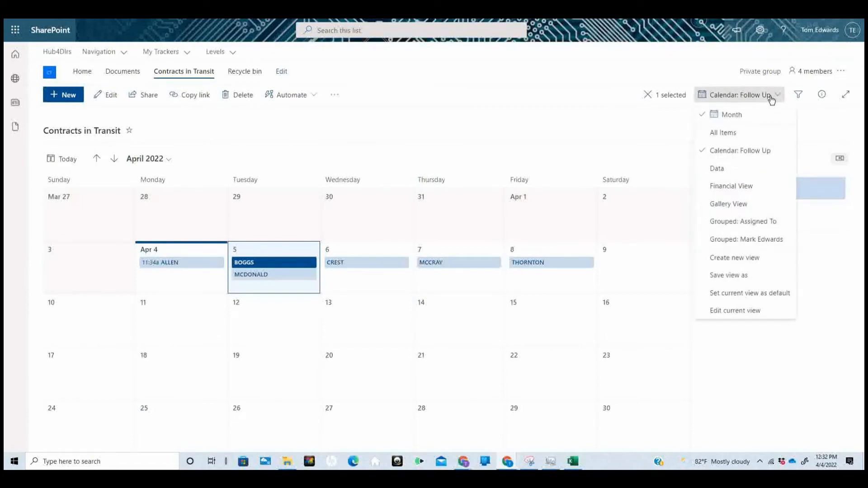
Try the view grouped by assignee, then switch back to All Items
{"action": "left_click", "coordinate": [748, 239]}
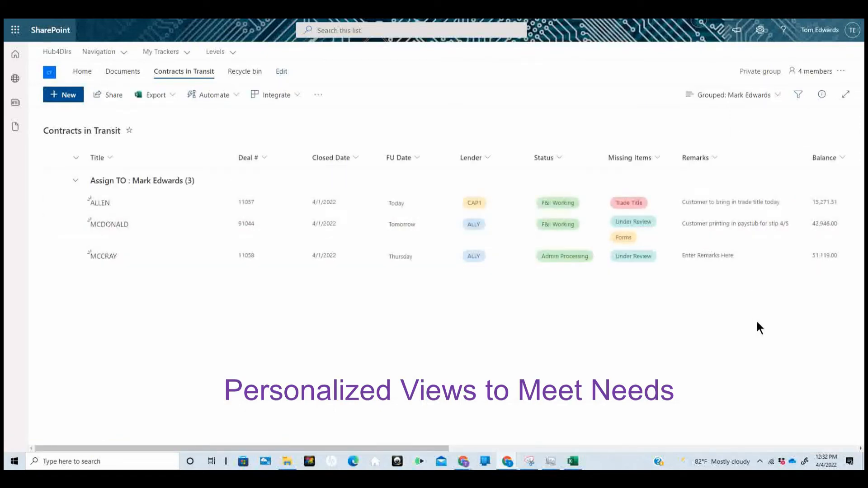
{"action": "left_click", "coordinate": [777, 95]}
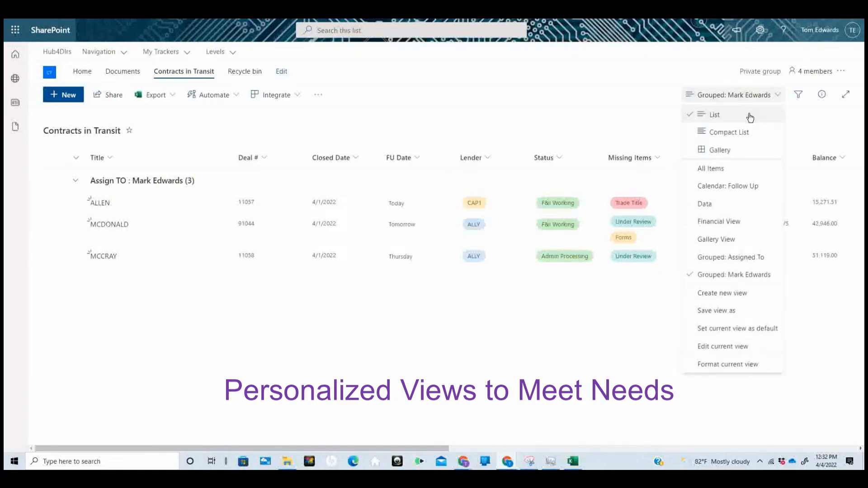
{"action": "left_click", "coordinate": [730, 170]}
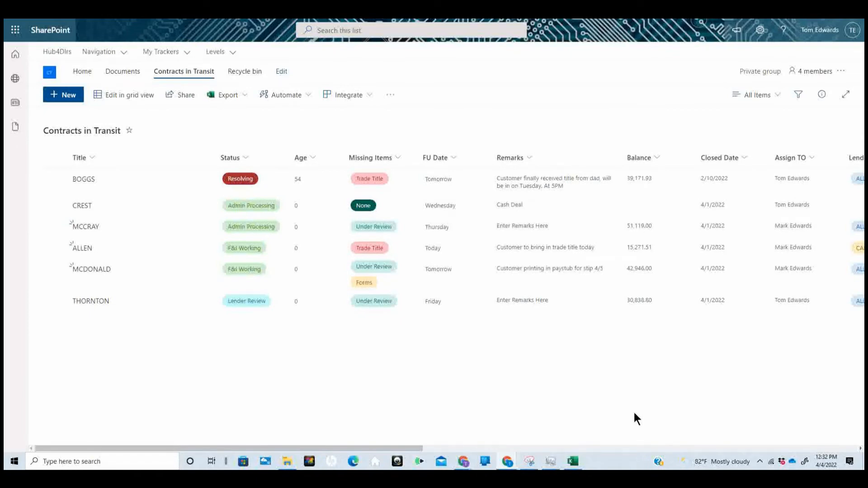
In Manage rules, inspect the 'Missing Items contains Signatures' rule and cancel without saving
{"action": "left_click", "coordinate": [308, 94]}
{"action": "mouse_move", "coordinate": [328, 132]}
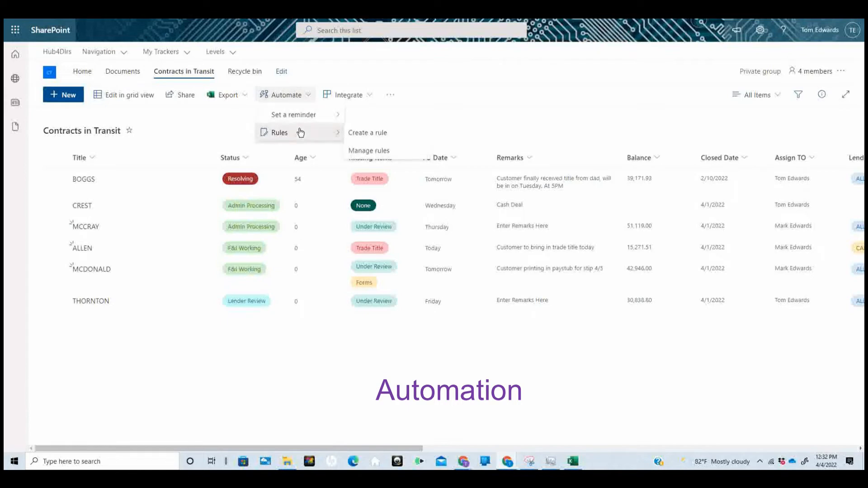
{"action": "left_click", "coordinate": [364, 152]}
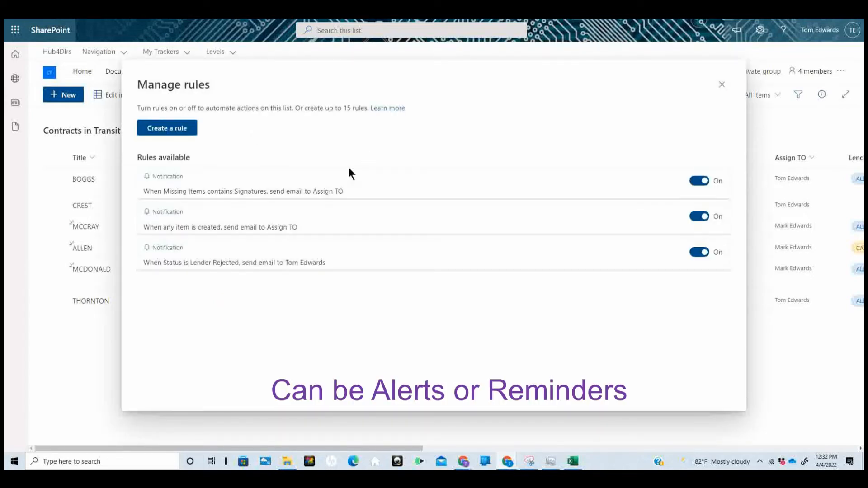
{"action": "left_click", "coordinate": [281, 181]}
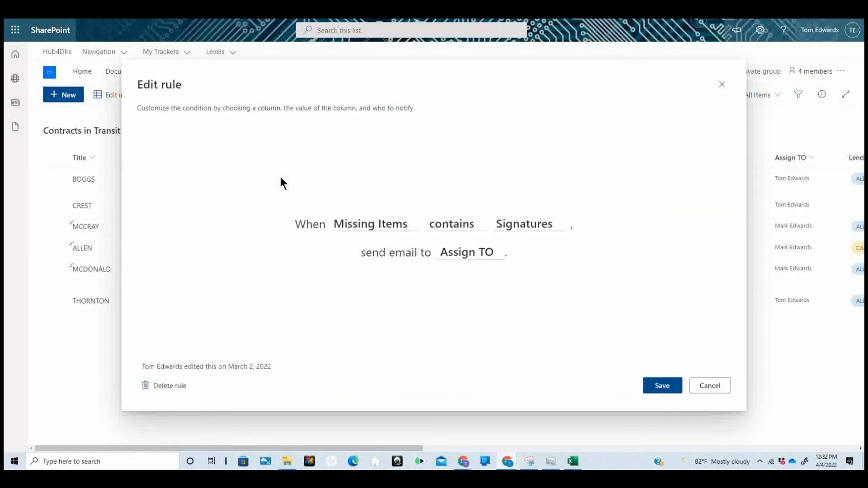
{"action": "left_click", "coordinate": [519, 226]}
{"action": "left_click", "coordinate": [519, 226]}
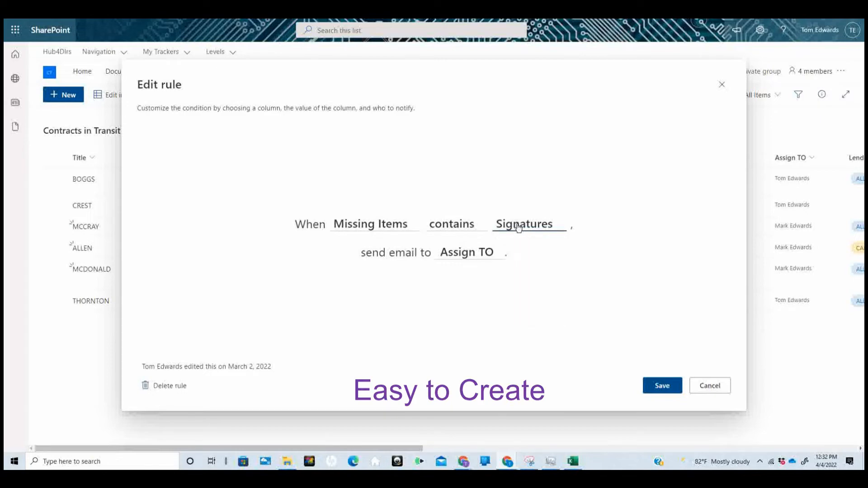
{"action": "left_click", "coordinate": [387, 224]}
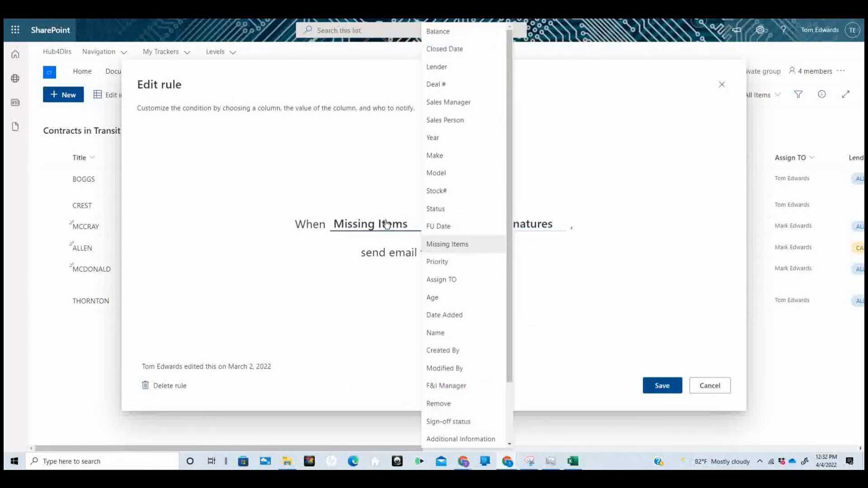
{"action": "left_click", "coordinate": [387, 224]}
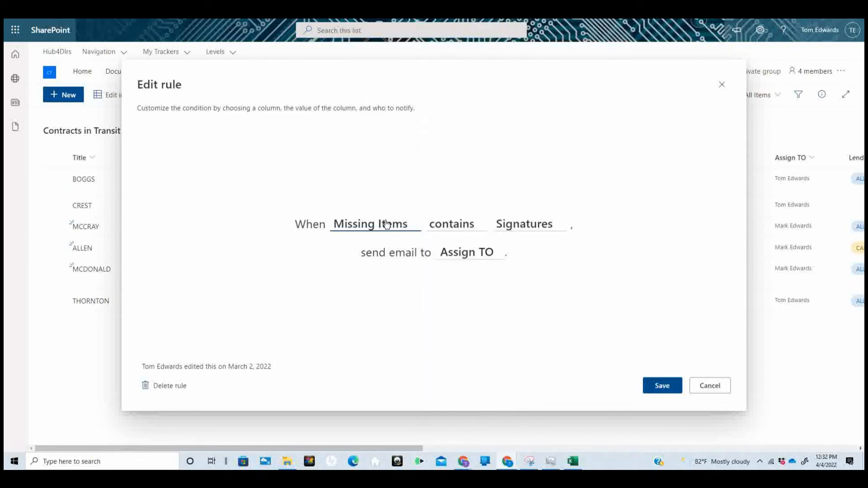
{"action": "left_click", "coordinate": [485, 252]}
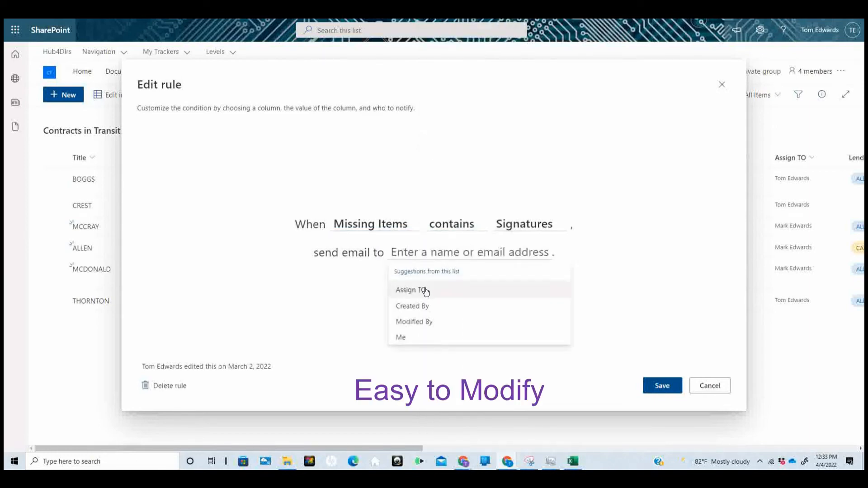
{"action": "left_click", "coordinate": [427, 289]}
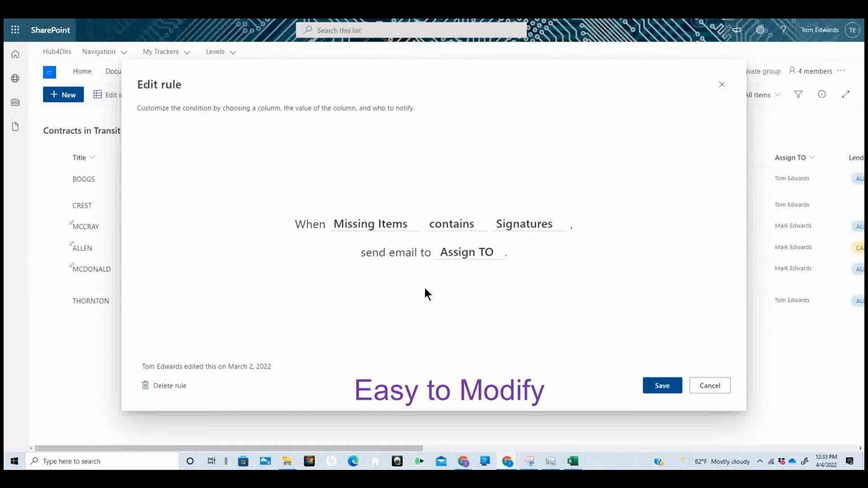
{"action": "left_click", "coordinate": [709, 389]}
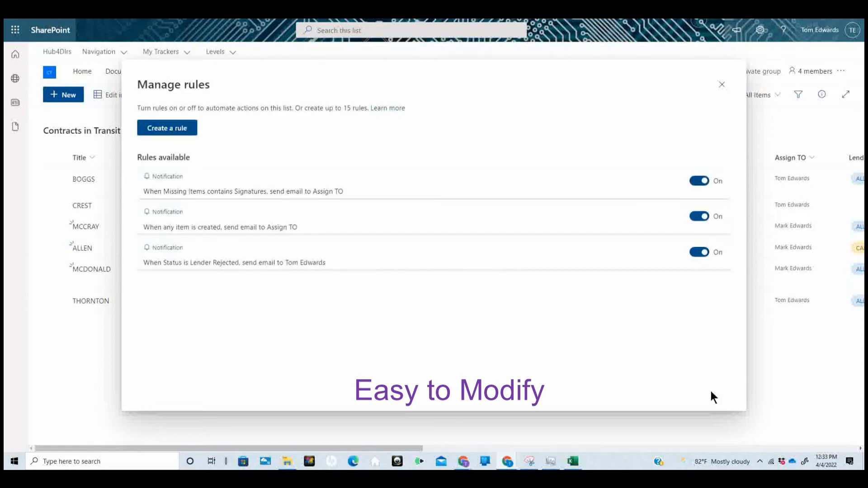
View the new-item and Lender Rejected rules, cancel both, and close Manage rules
{"action": "left_click", "coordinate": [275, 235]}
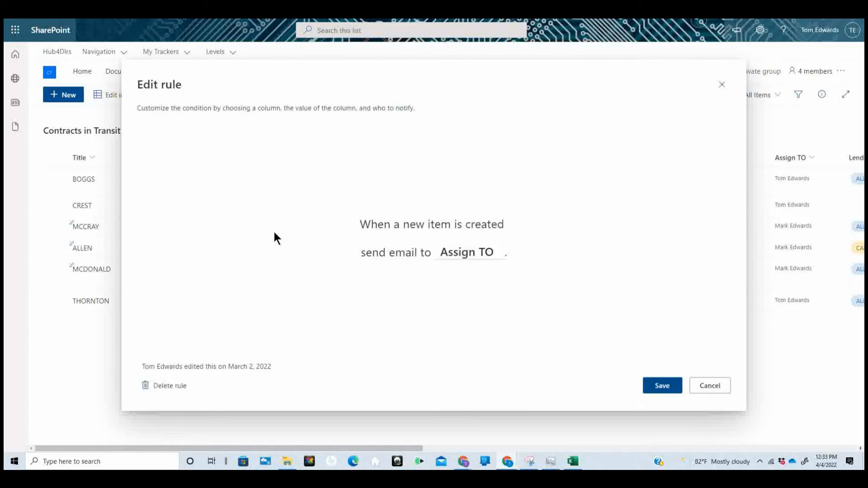
{"action": "left_click", "coordinate": [719, 385]}
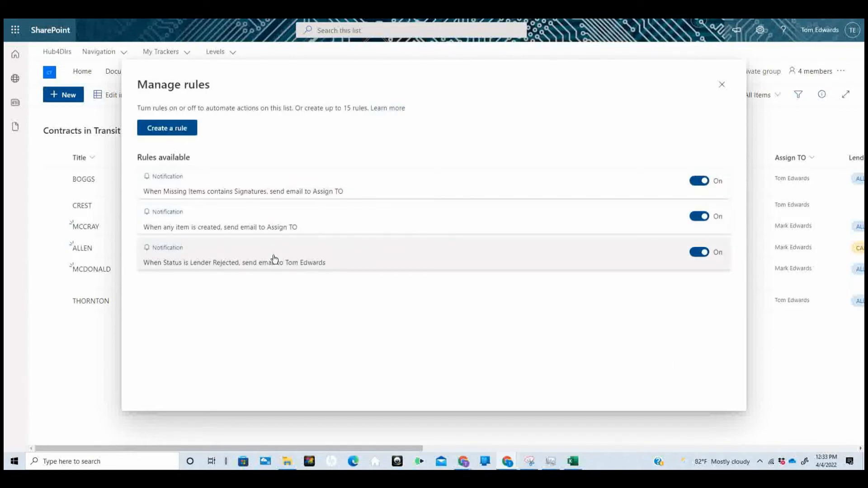
{"action": "left_click", "coordinate": [275, 259]}
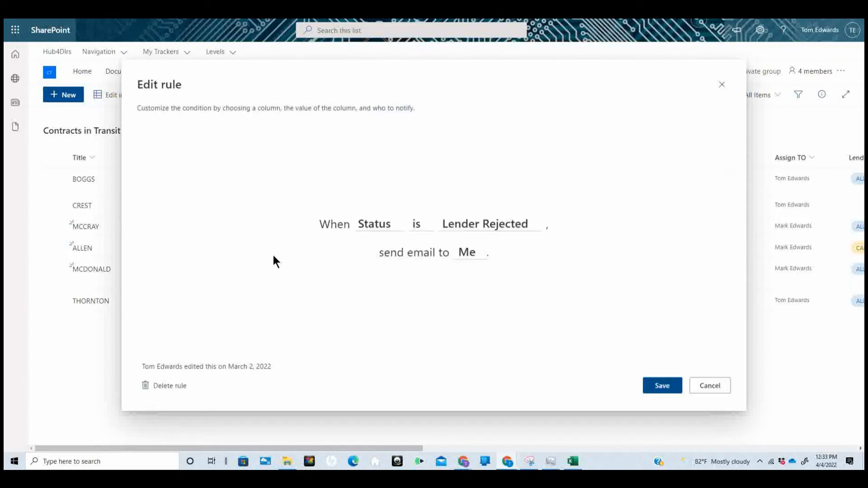
{"action": "left_click", "coordinate": [714, 385]}
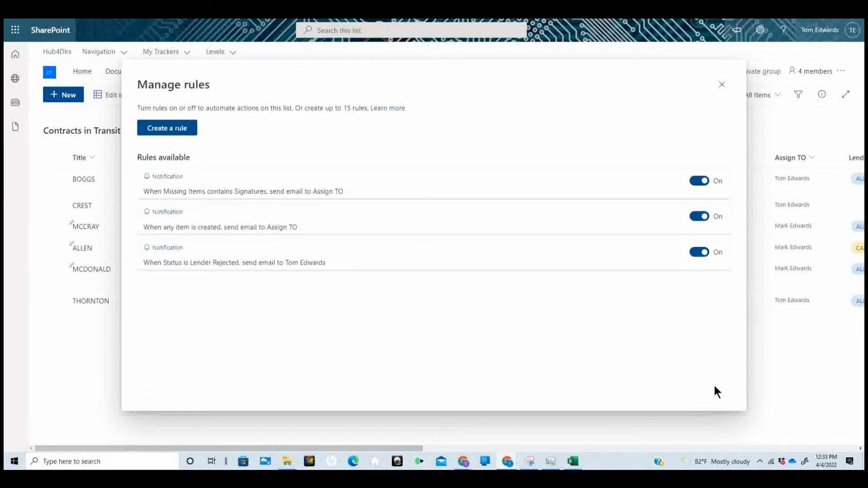
{"action": "left_click", "coordinate": [722, 86]}
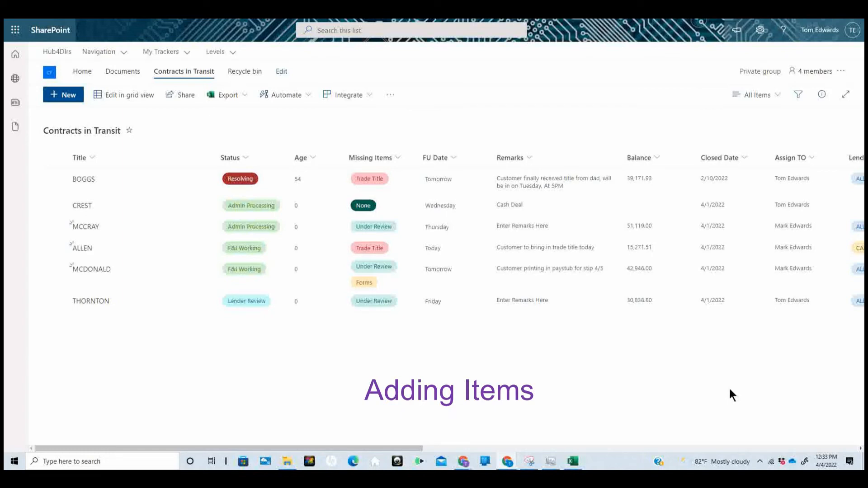
Switch the list from All Items to the Data view
{"action": "left_click", "coordinate": [780, 95]}
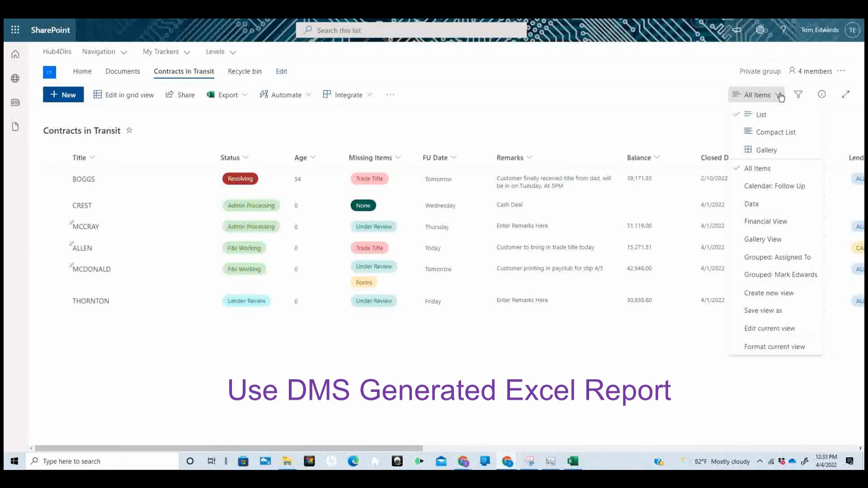
{"action": "left_click", "coordinate": [749, 206]}
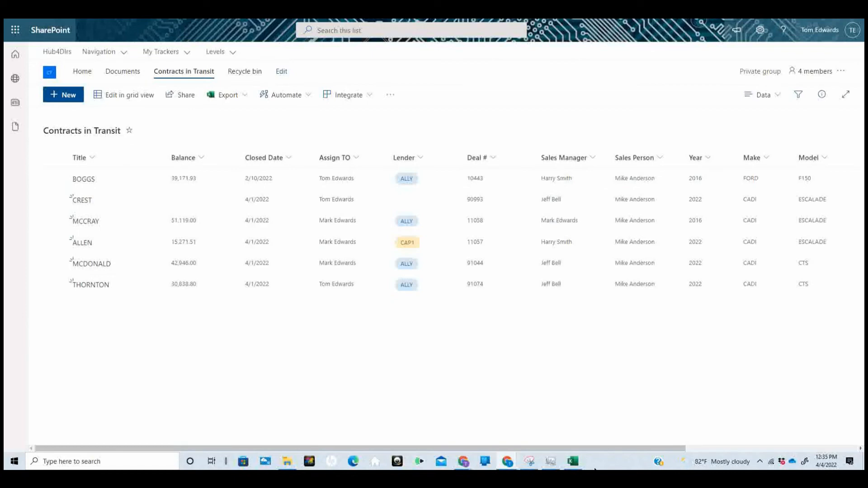
Copy the Excel report's rows 2–11 starting at RUSSO, then minimize Excel
{"action": "left_click", "coordinate": [573, 461]}
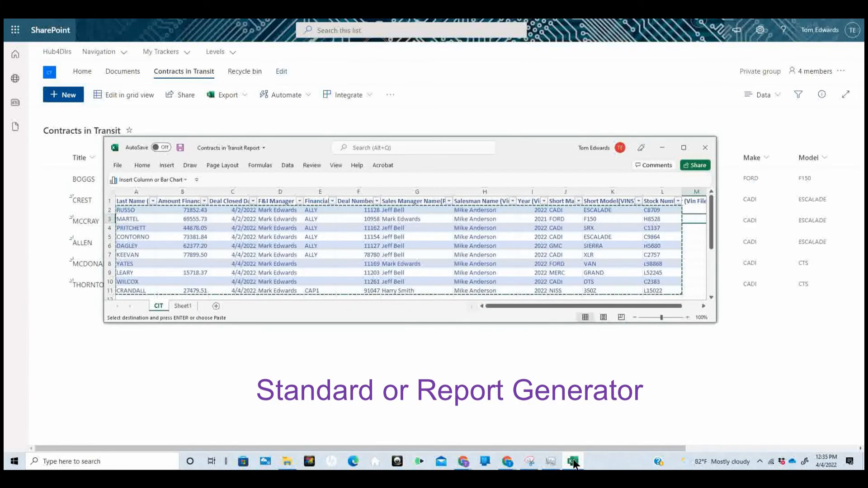
{"action": "left_click_drag", "start_coordinate": [145, 209], "coordinate": [671, 291]}
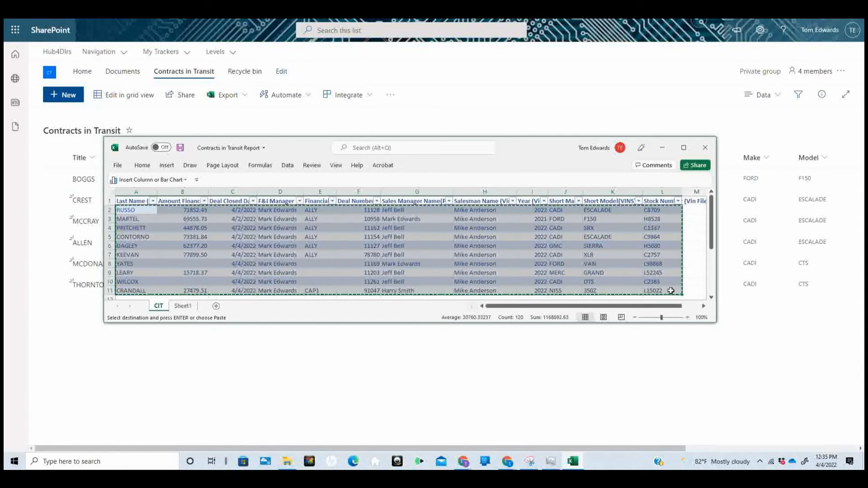
{"action": "left_click", "coordinate": [654, 290], "text": "ctrl"}
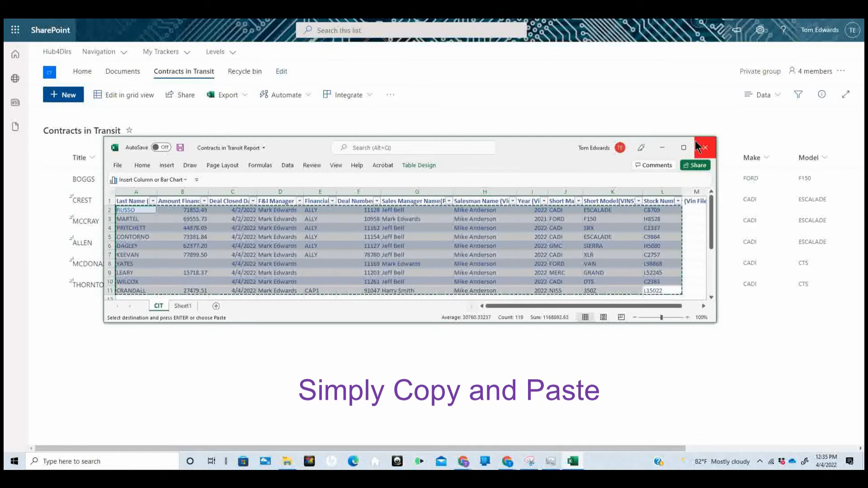
{"action": "left_click", "coordinate": [662, 147]}
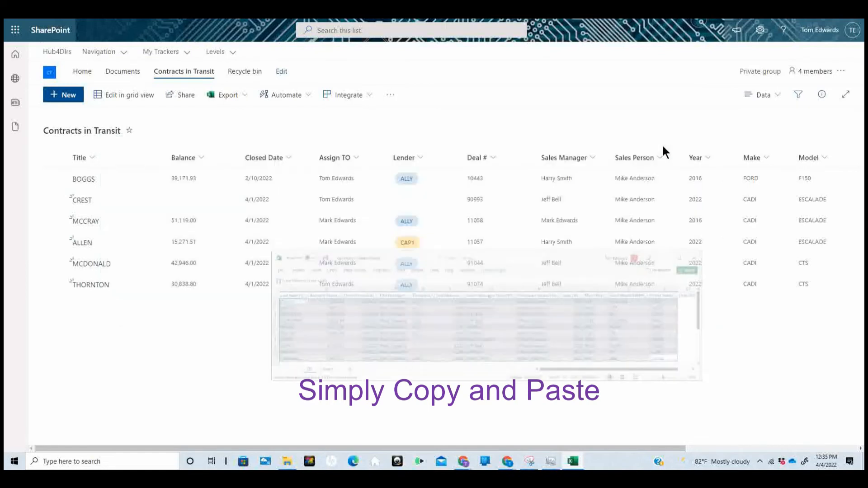
Paste the copied RUSSO–CRANDALL rows into a new grid-view row and save them
{"action": "left_click", "coordinate": [114, 95]}
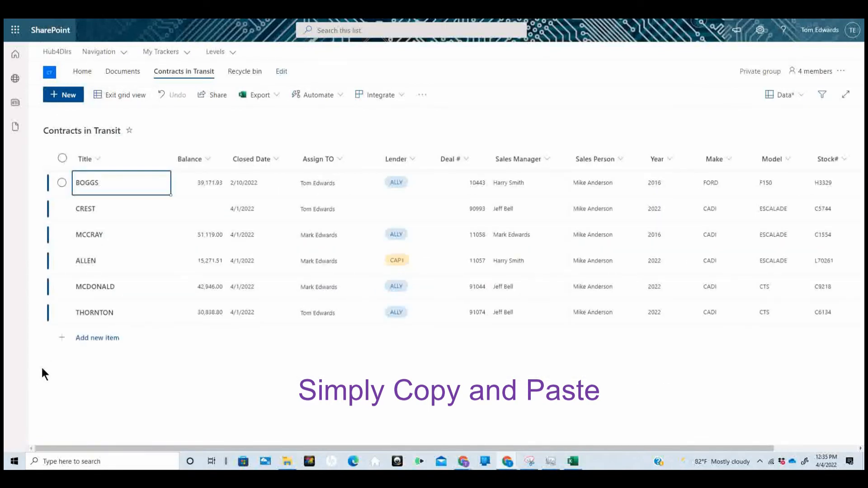
{"action": "left_click", "coordinate": [83, 342]}
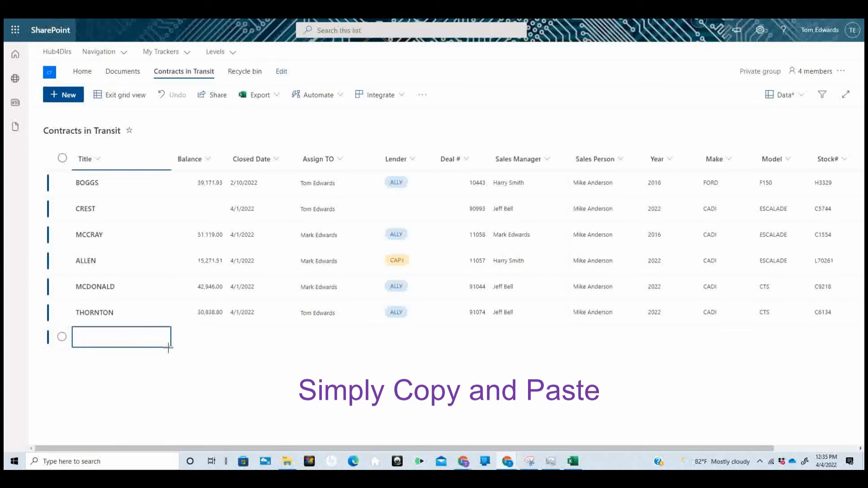
{"action": "left_click_drag", "start_coordinate": [170, 346], "coordinate": [828, 348]}
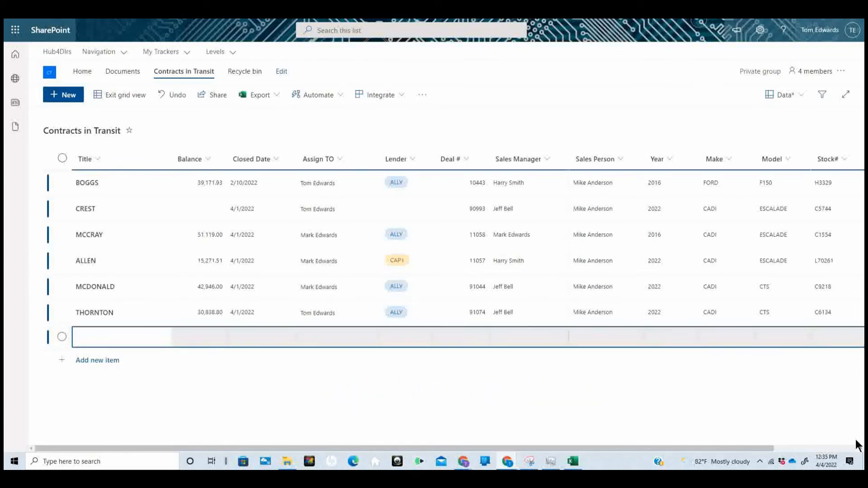
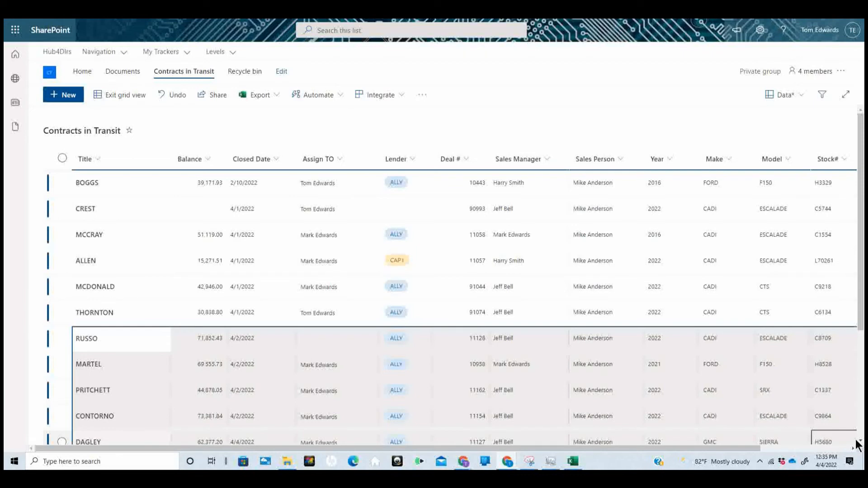
{"action": "left_click", "coordinate": [115, 100]}
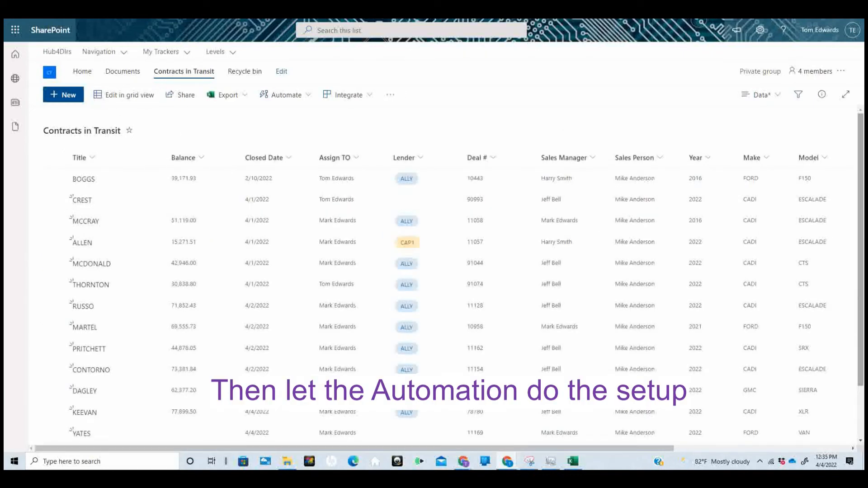
{"action": "scroll", "coordinate": [448, 299], "scroll_direction": "down", "scroll_amount": 2}
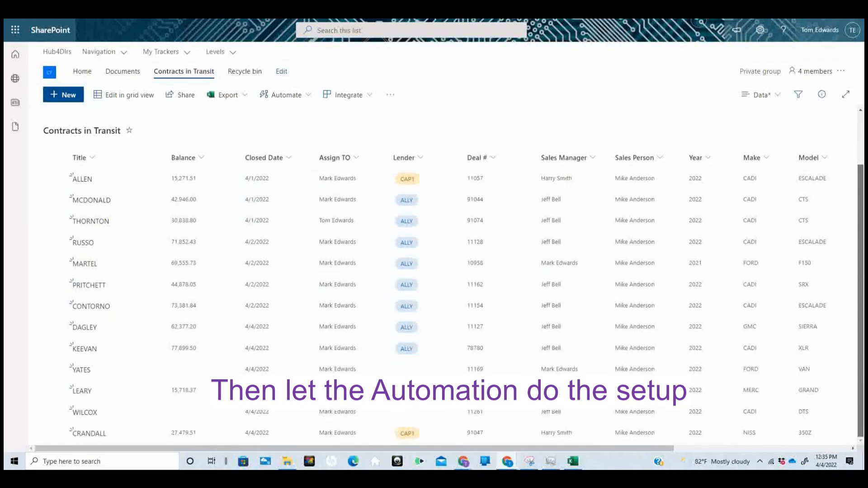
{"action": "scroll", "coordinate": [452, 299], "scroll_direction": "up", "scroll_amount": 2}
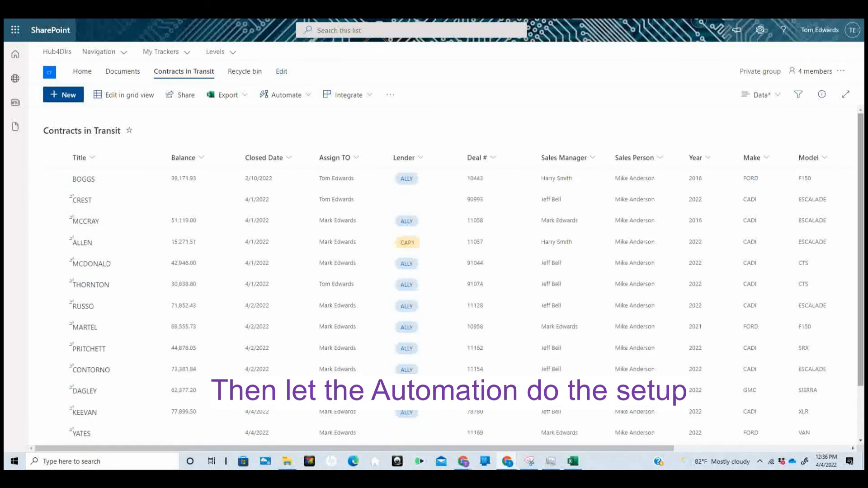
{"action": "left_click", "coordinate": [778, 96]}
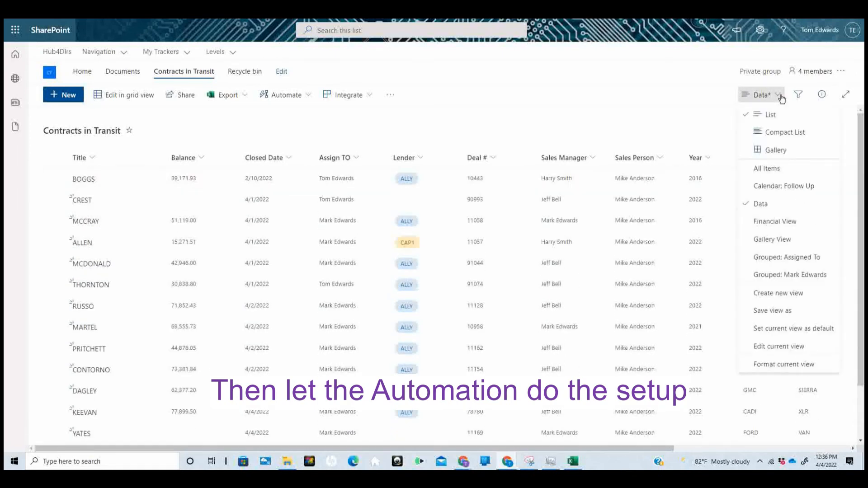
Switch back to All Items, then open the My Trackers menu
{"action": "left_click", "coordinate": [770, 169]}
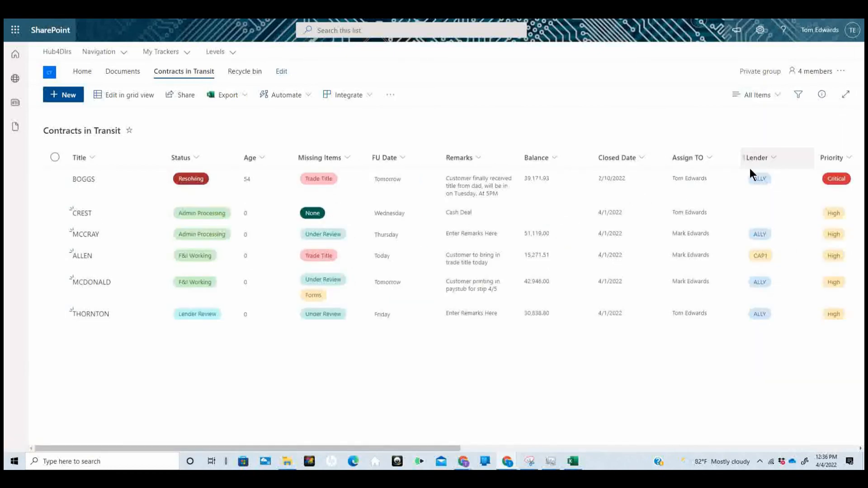
{"action": "left_click", "coordinate": [47, 20]}
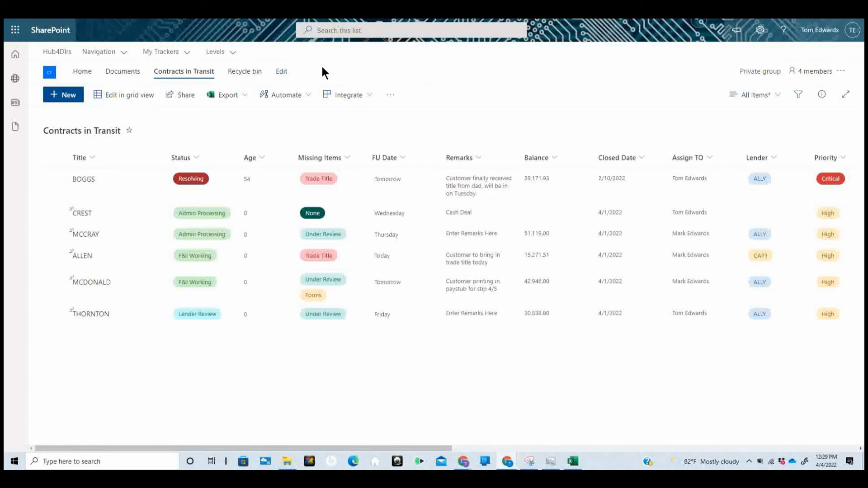
{"action": "left_click", "coordinate": [186, 52]}
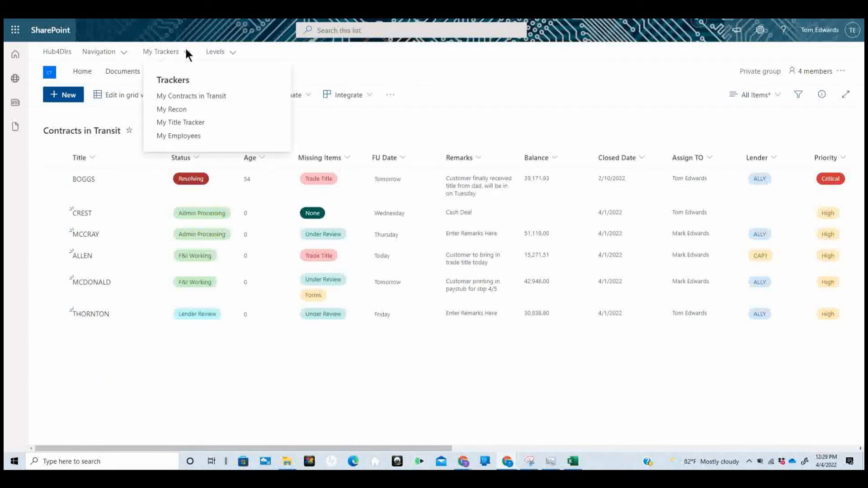